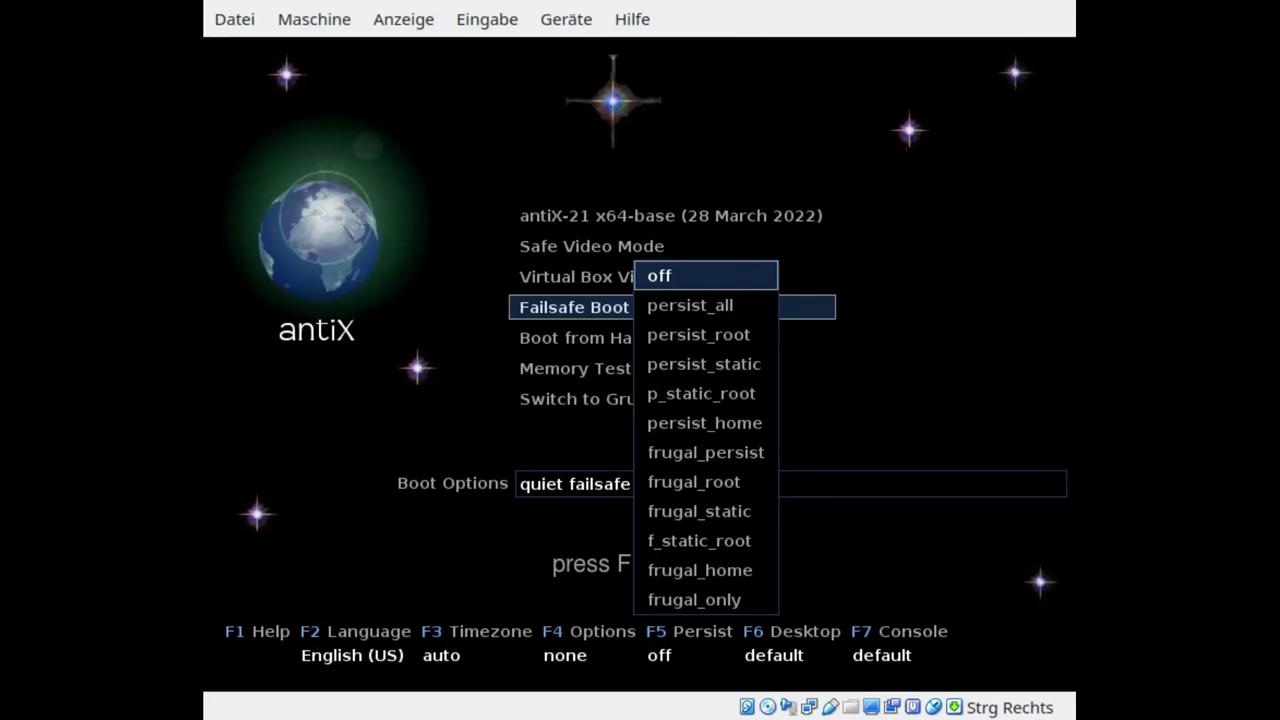
Step: Leave the persistence choice unchanged and boot the antiX-21 x64-base (28 March 2022) entry
key("Escape")
key("Up")
key("Up")
key("Up")
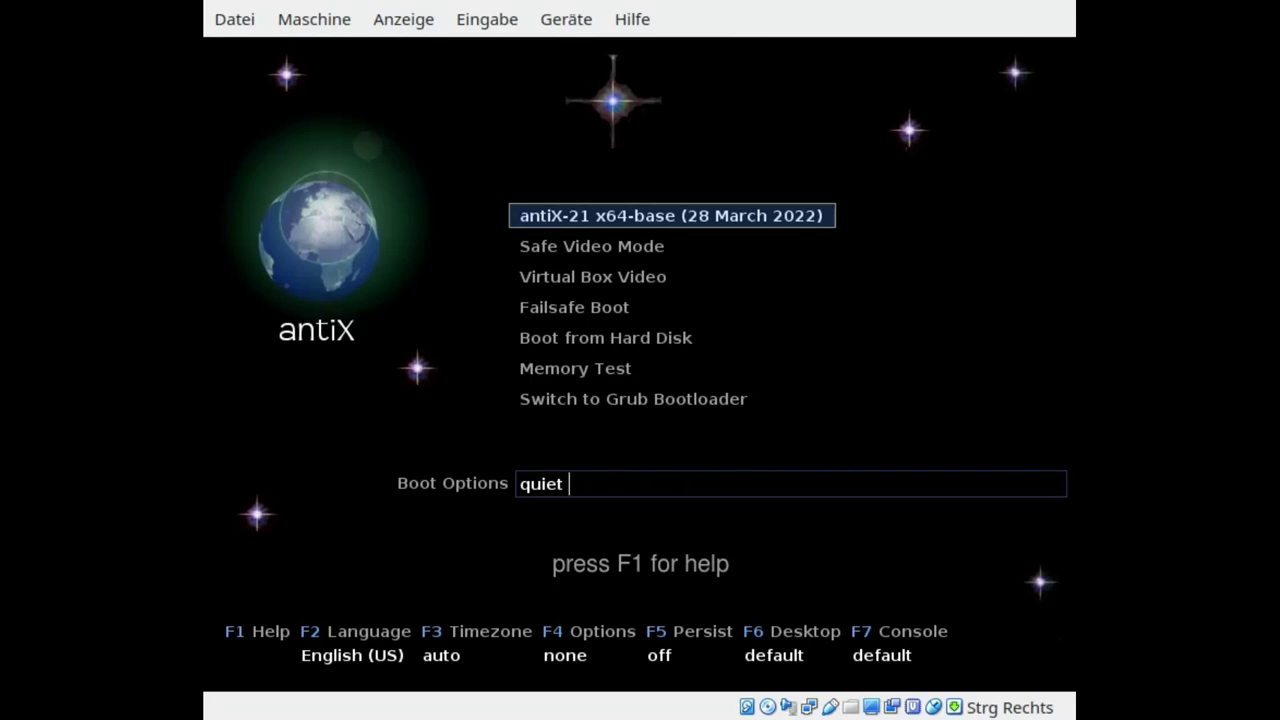
key("Escape")
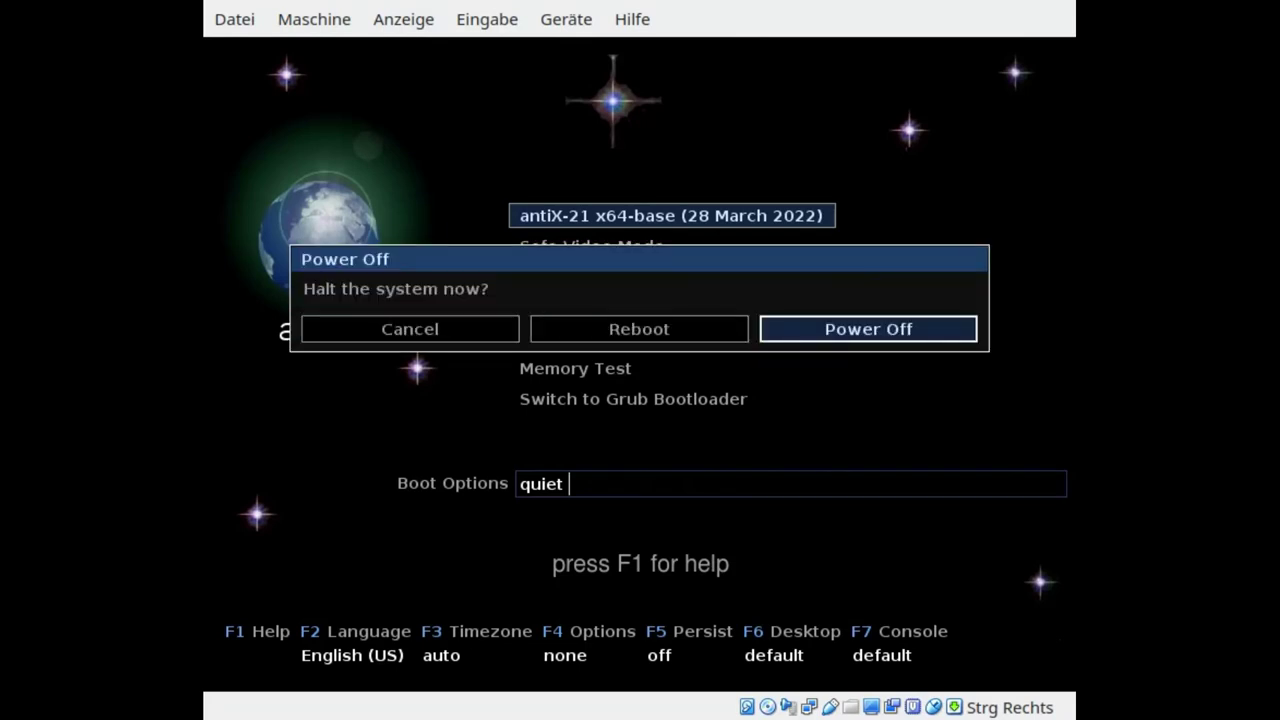
key("Escape")
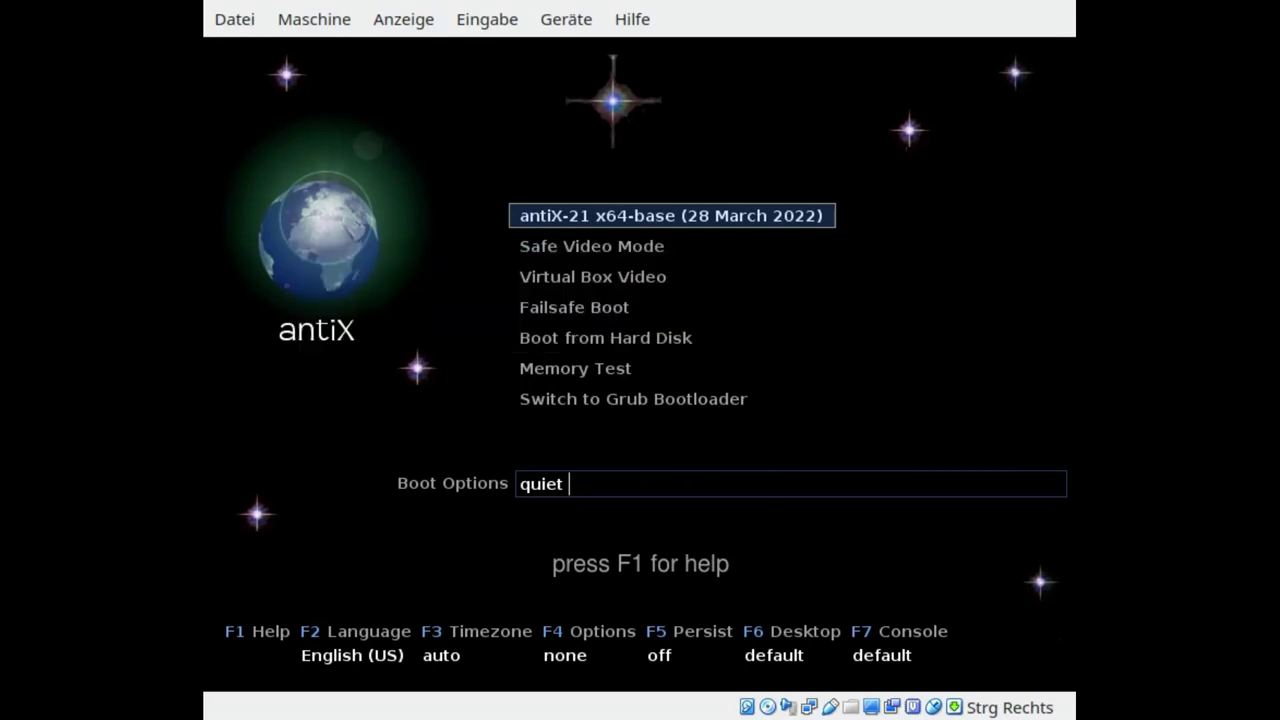
key("Return")
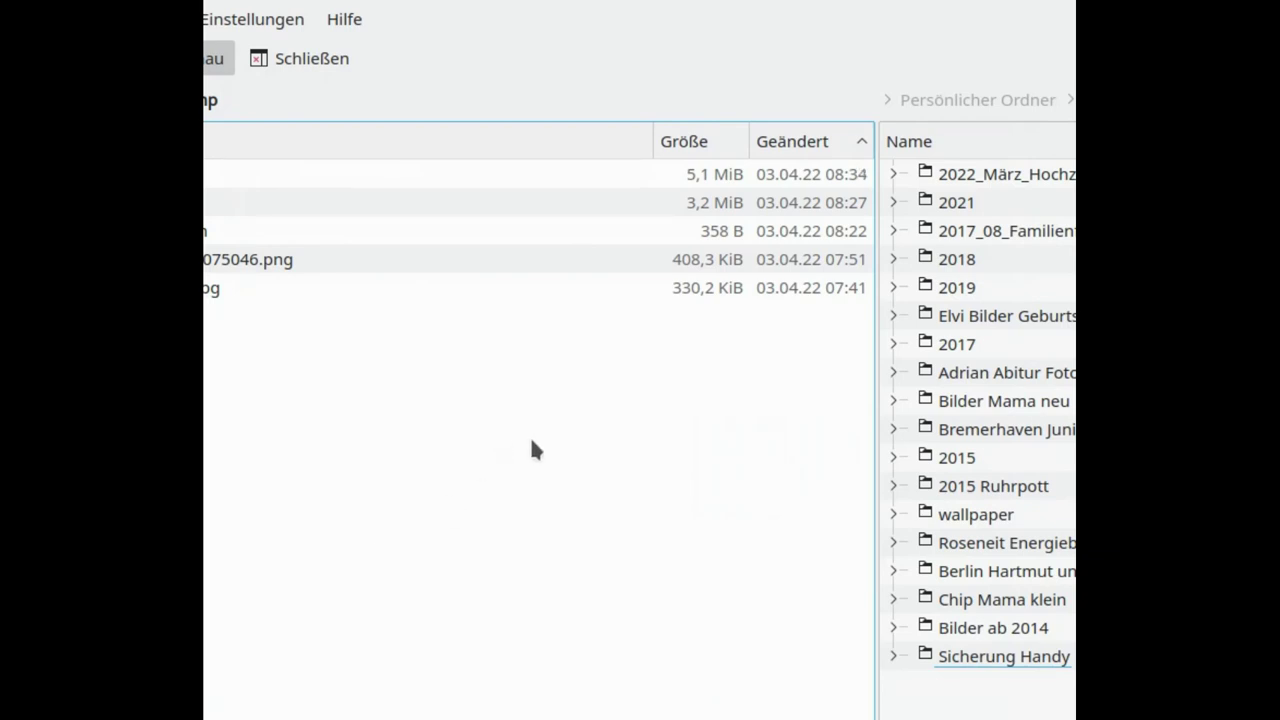
right_click(476, 445)
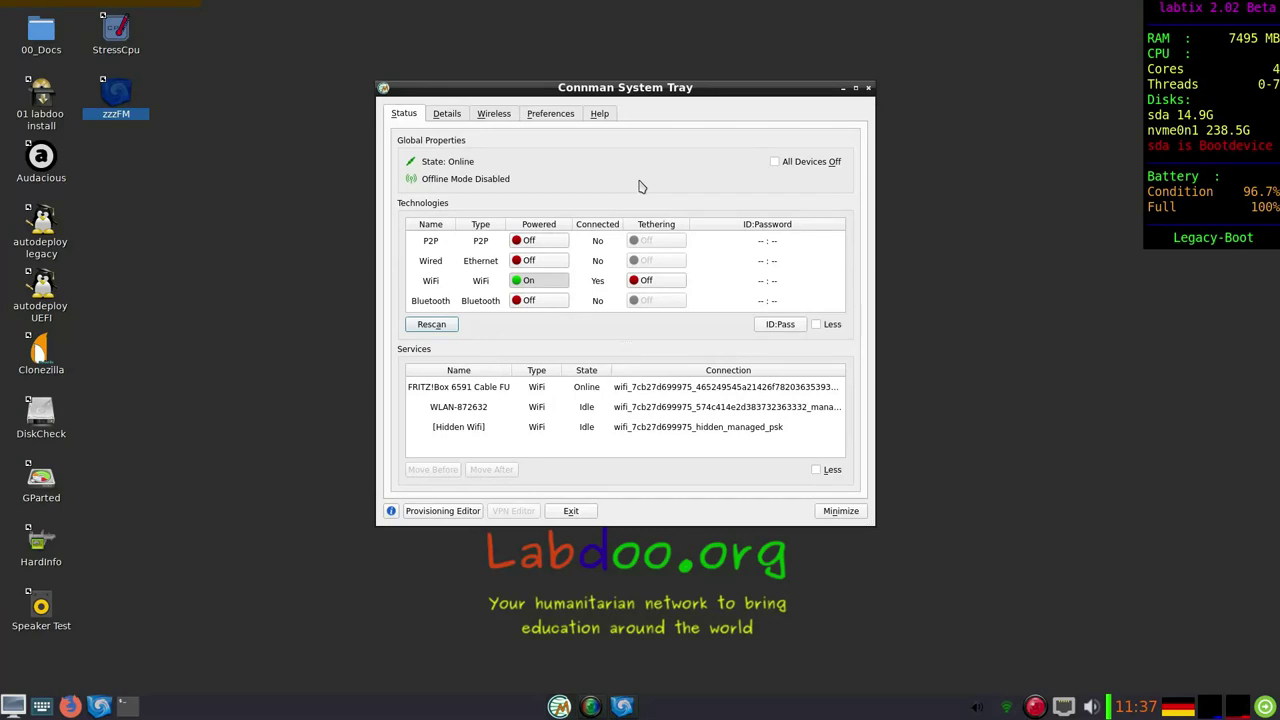
Step: View the available wireless networks in Connman System Tray and minimize its window
left_click(493, 116)
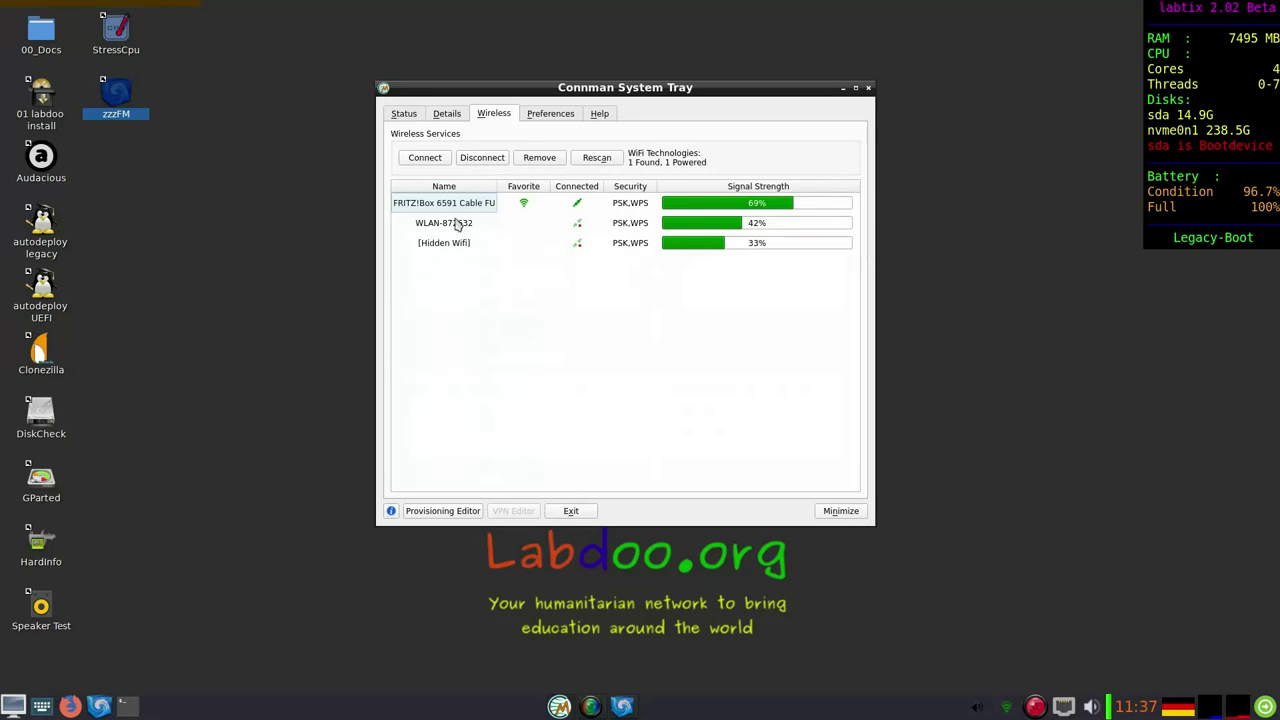
left_click(843, 88)
mouse_move(15, 10)
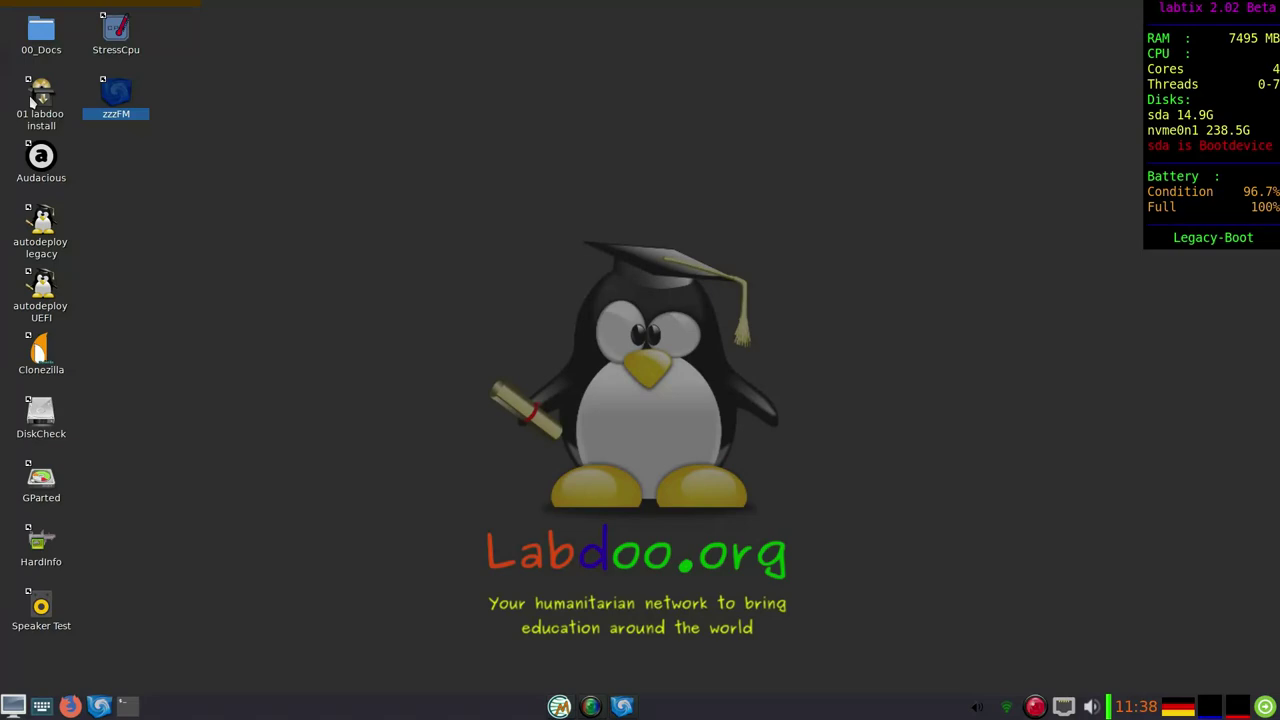
left_click(145, 172)
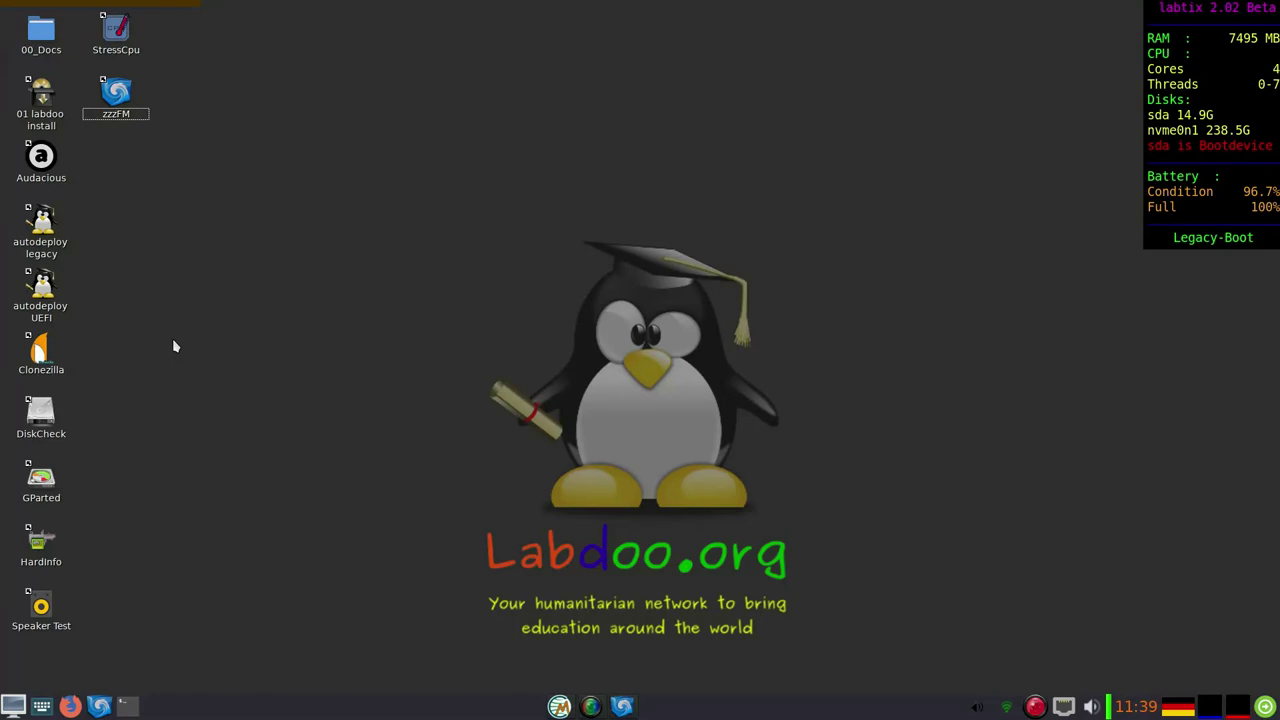
Step: Inspect the drives with DiskCheck and the nvme0n1 partitions with GParted, closing each tool after viewing
left_click(36, 428)
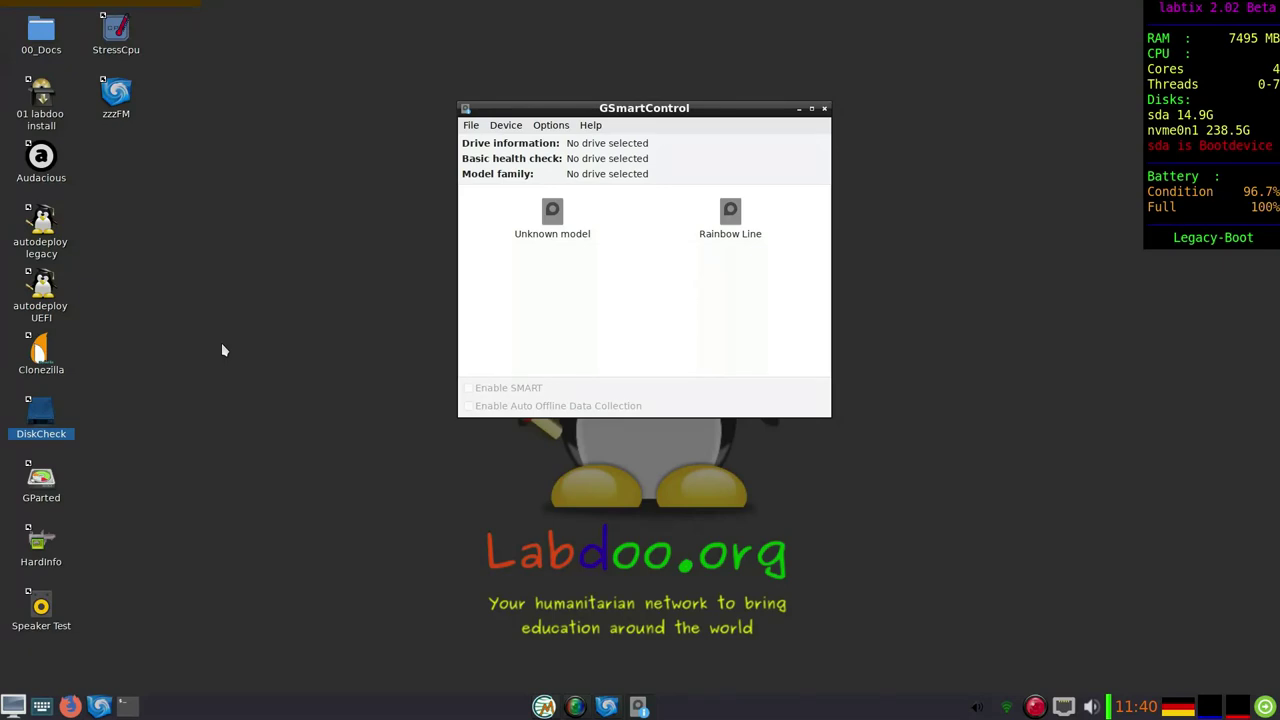
left_click(824, 107)
double_click(48, 490)
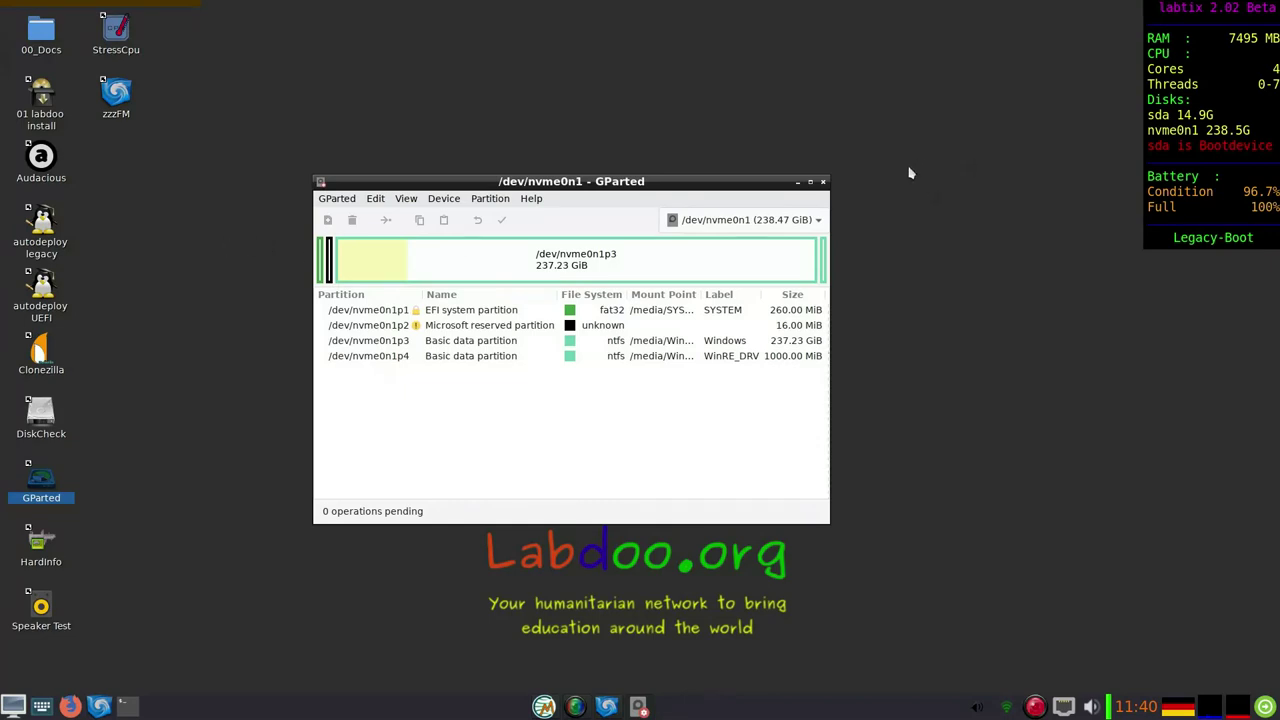
left_click(823, 182)
Step: View the computer's hardware summary in HardInfo and close it
double_click(40, 542)
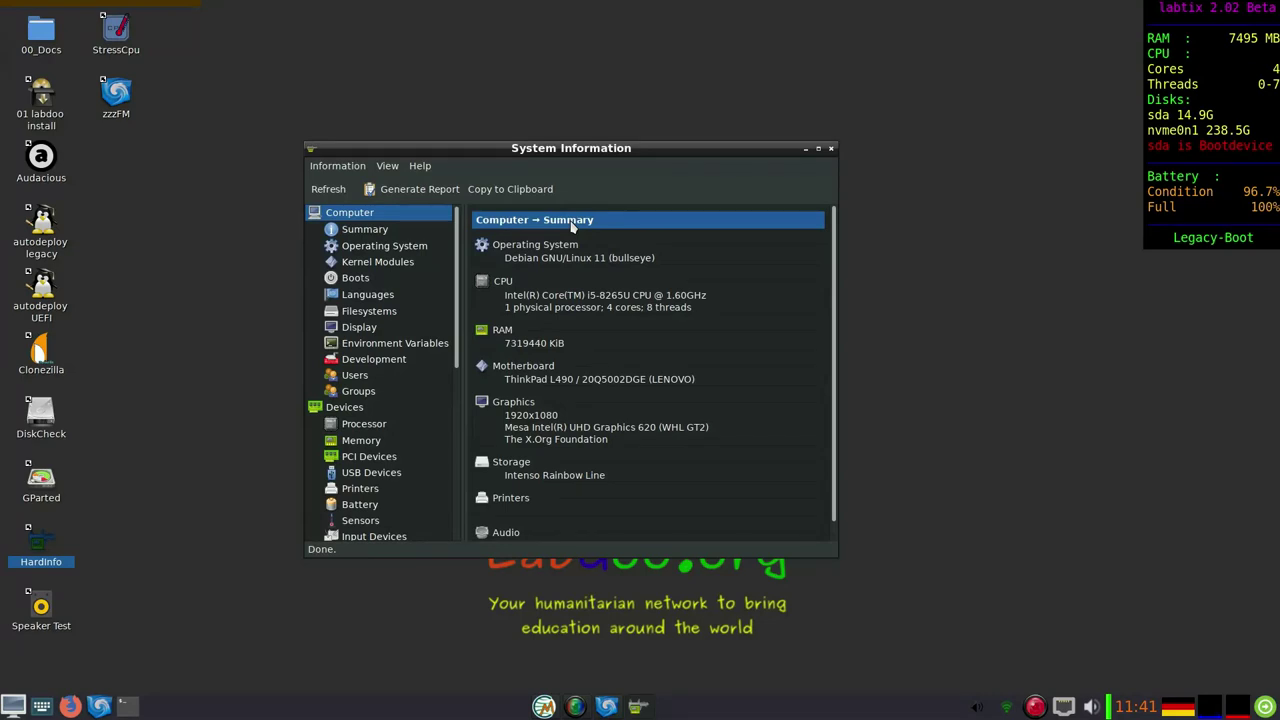
left_click(831, 148)
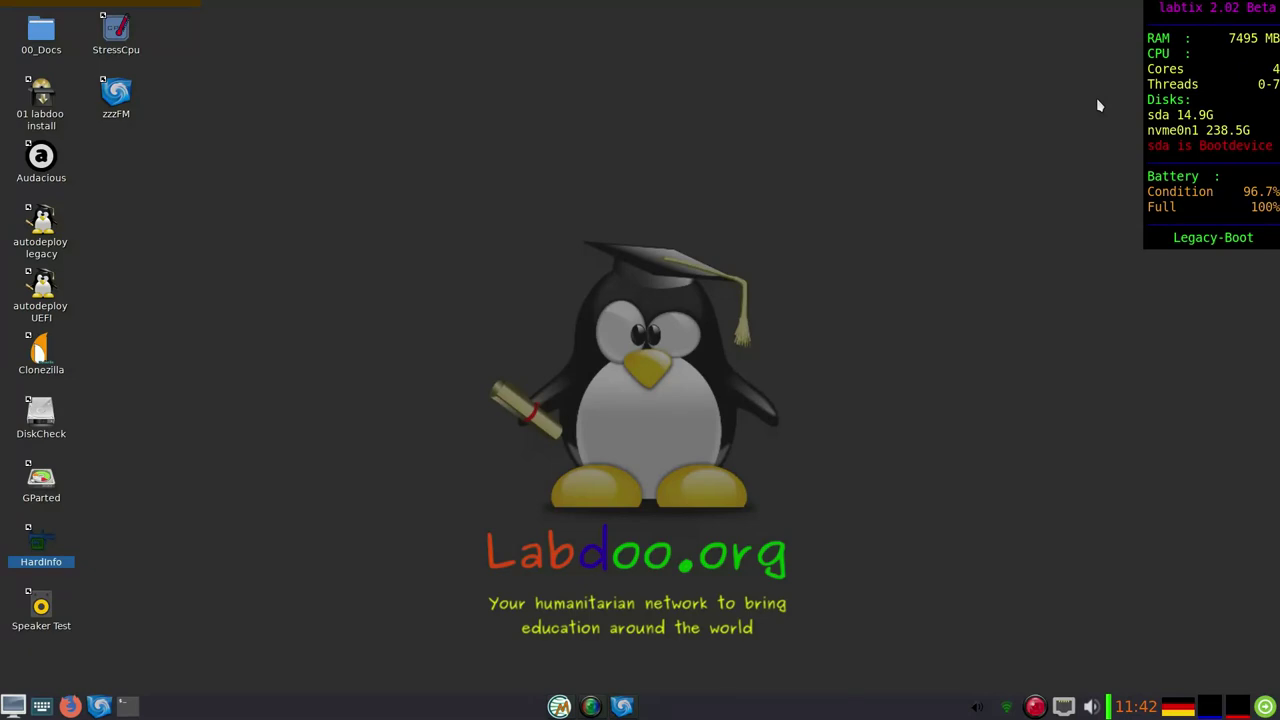
Step: Open the zzzFM file manager and display the install-disk network share on 192.168.2.94
double_click(113, 105)
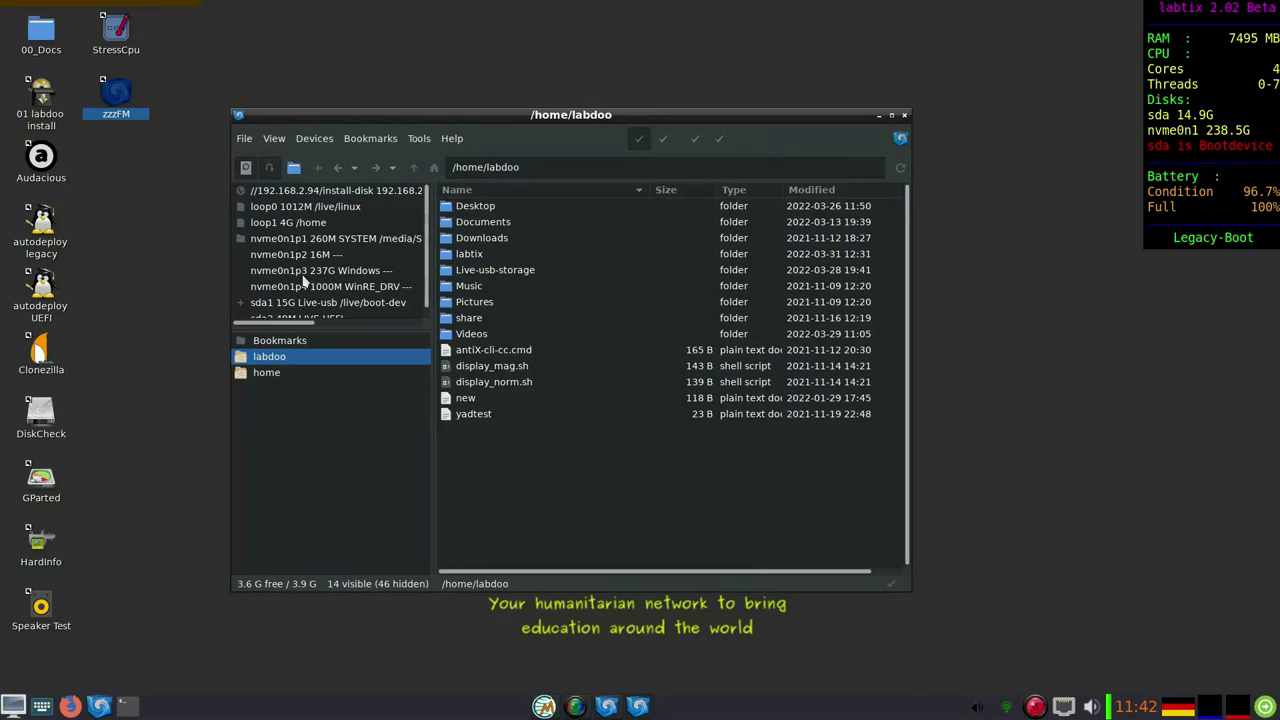
scroll(285, 257, "down", 1)
scroll(300, 250, "up", 1)
left_click(350, 191)
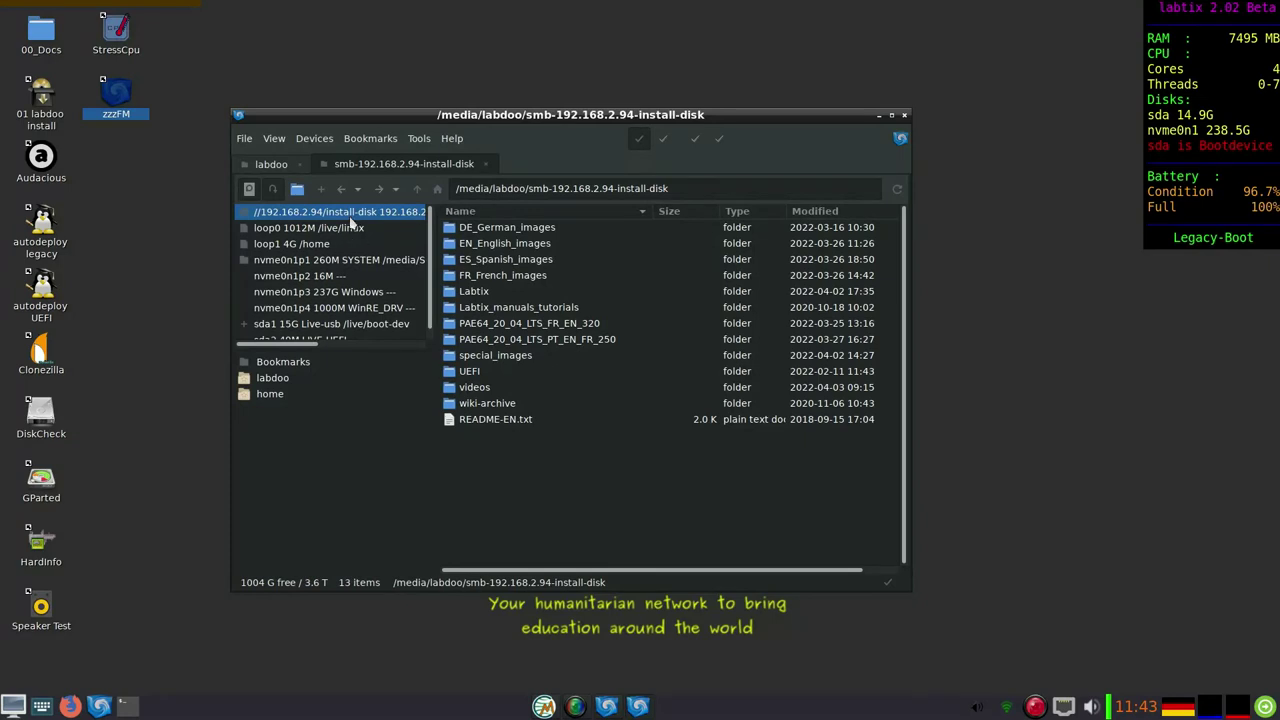
Step: Try to mount the network share by its address smb://192.168.2.94/install-disk and dismiss the terminal
left_click(679, 186)
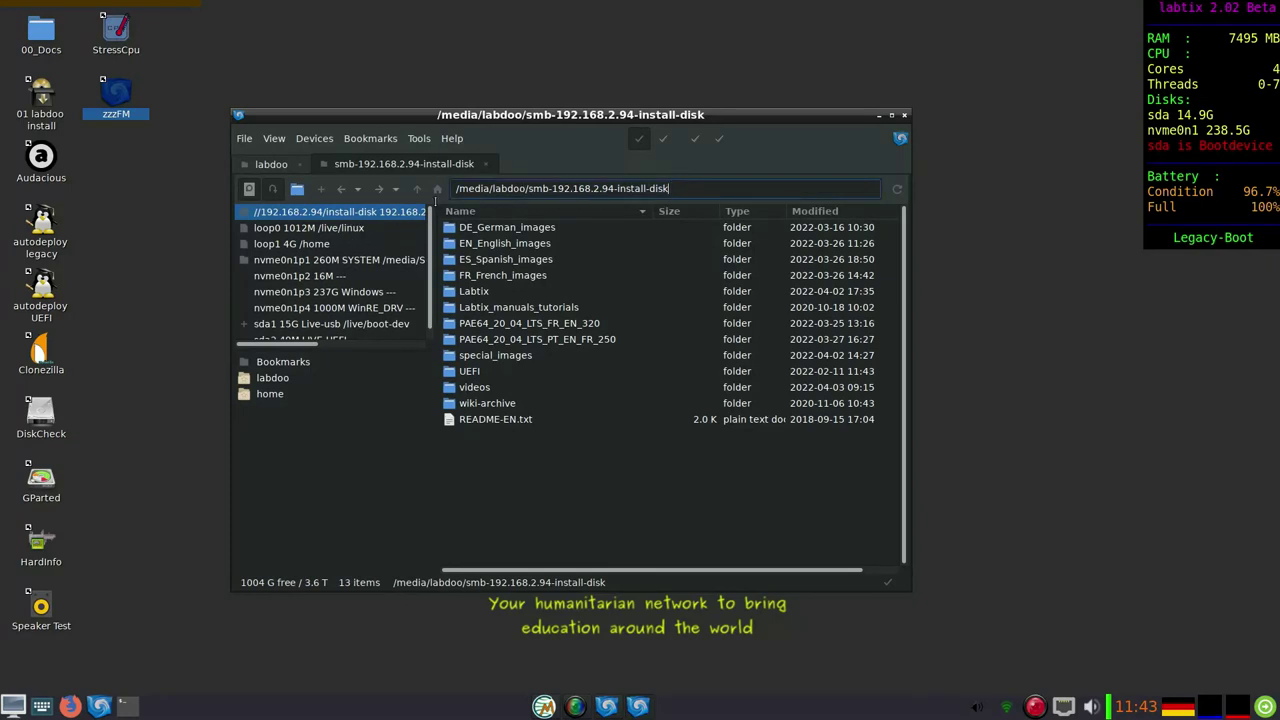
key("ctrl+a")
type("smm")
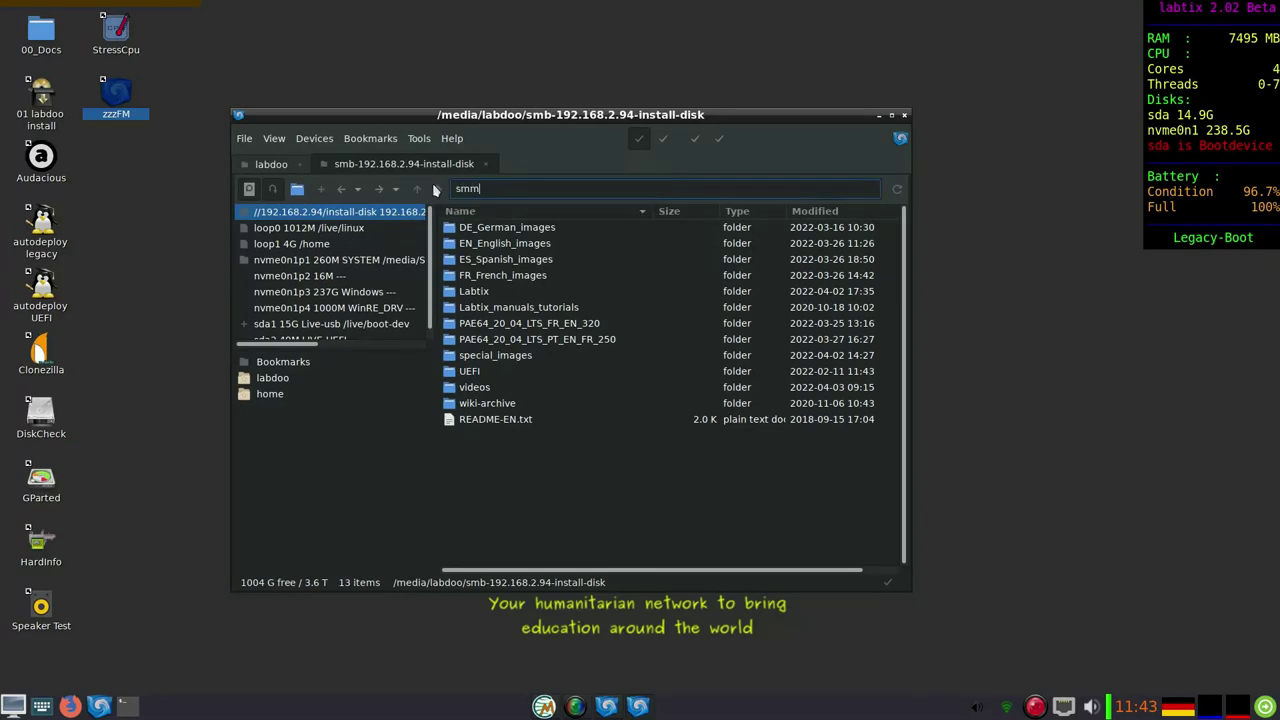
key("BackSpace")
type("b://")
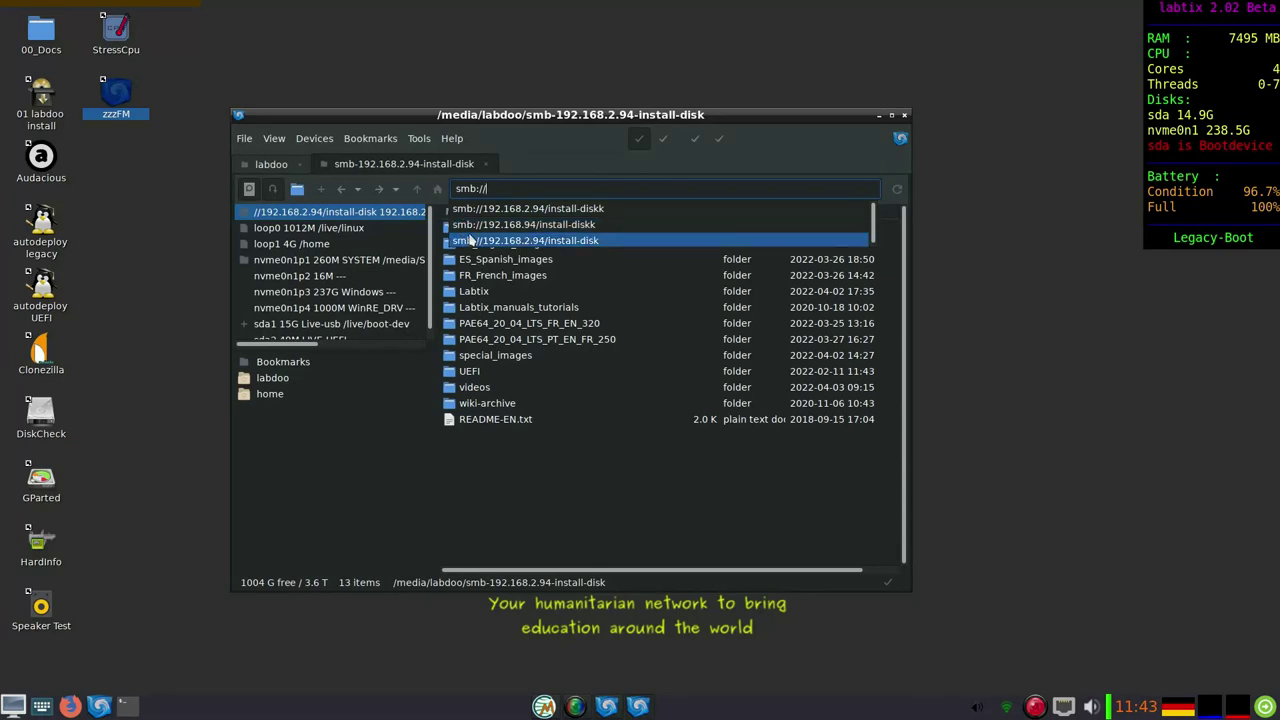
left_click(468, 241)
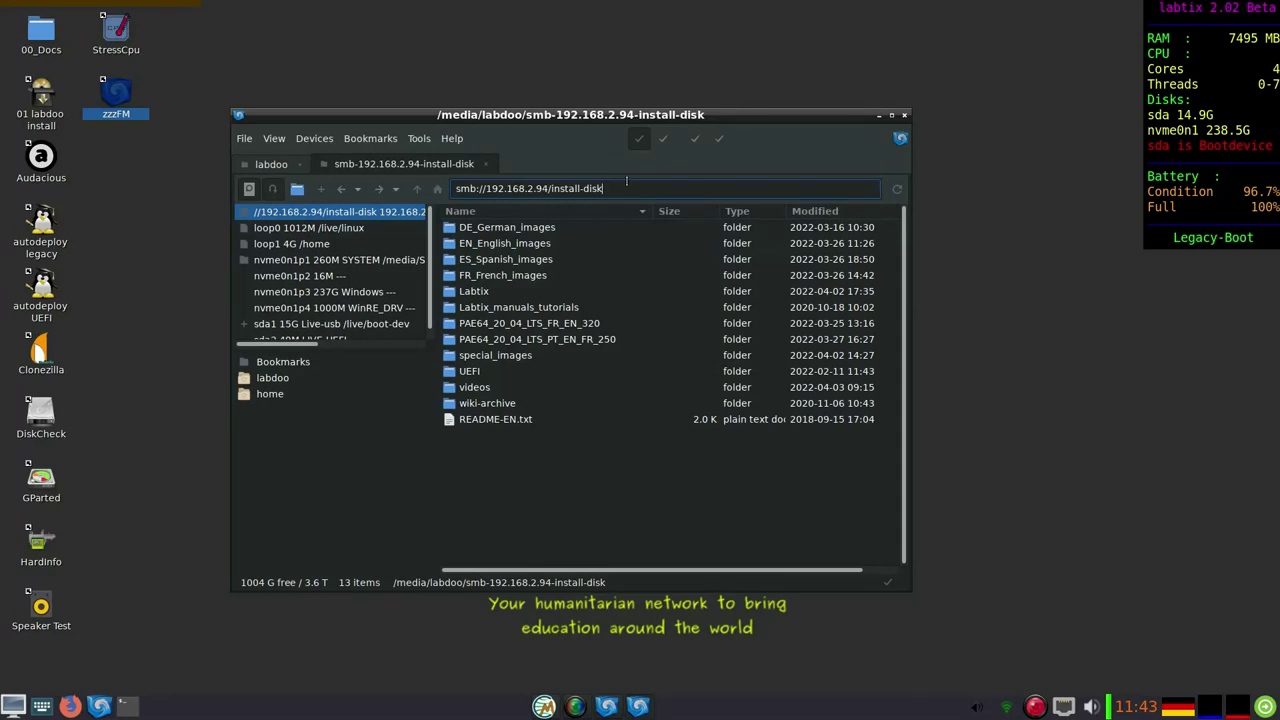
key("Return")
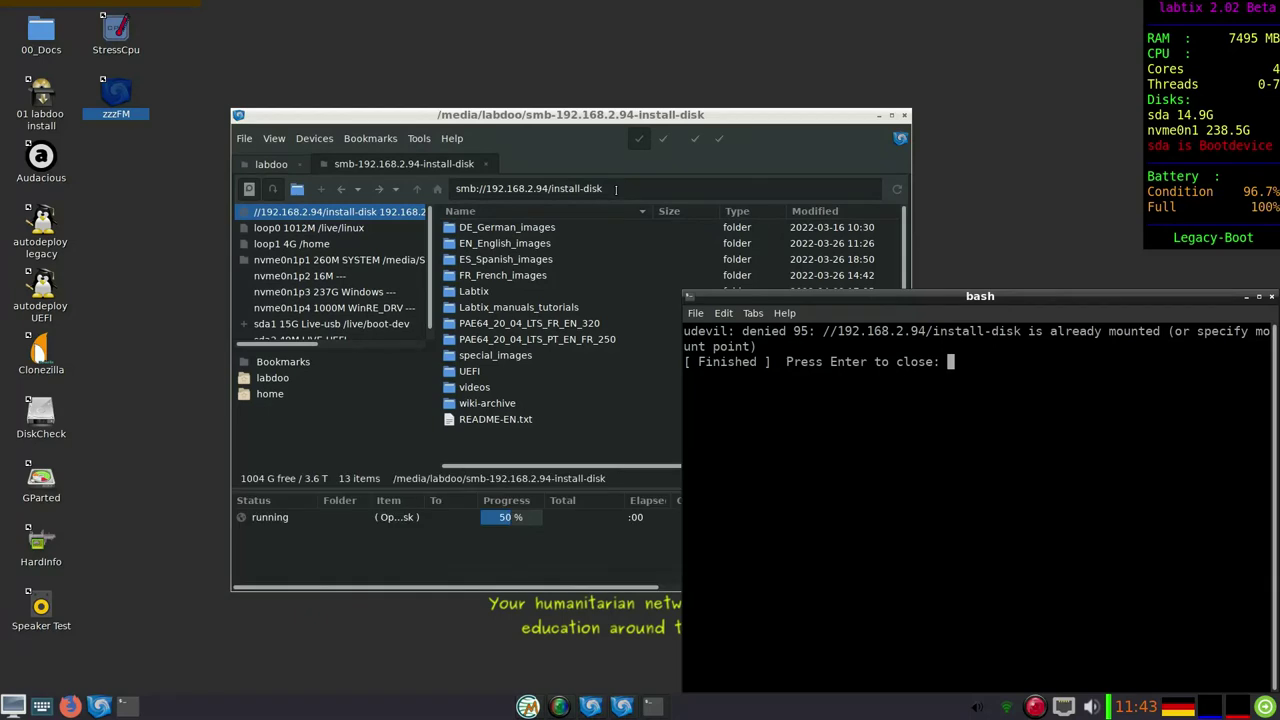
key("Return")
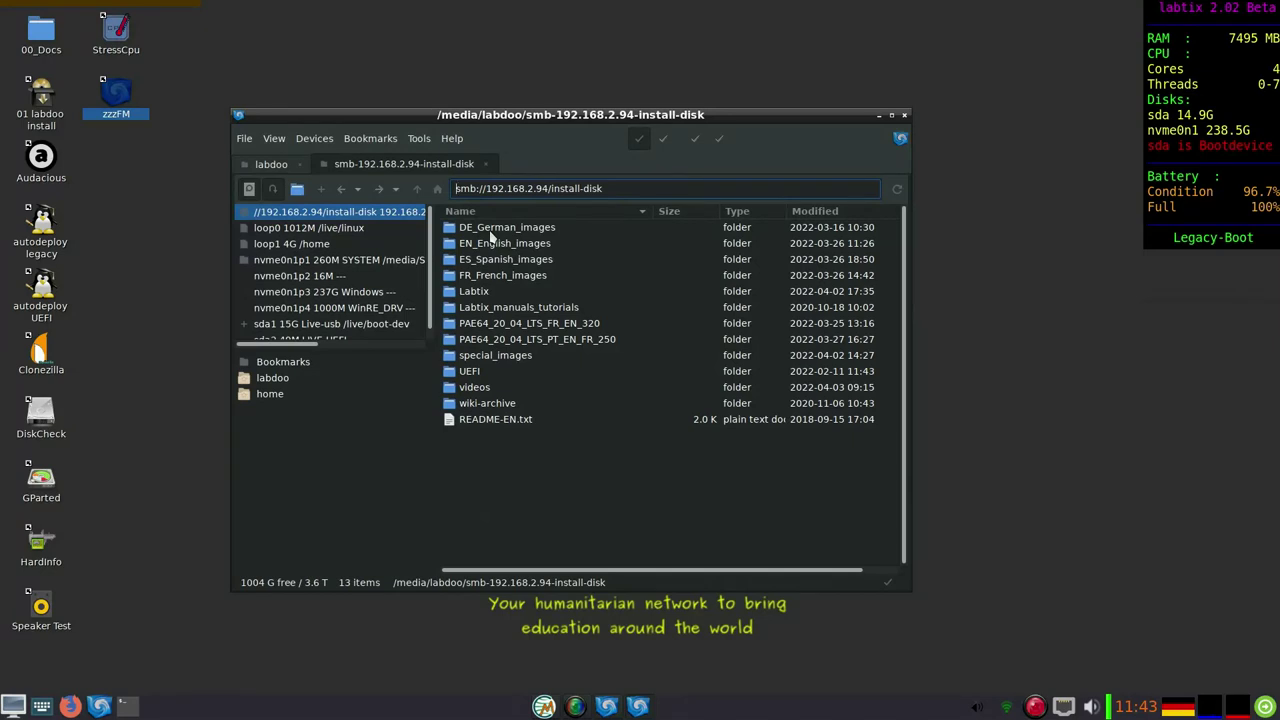
Step: Mount the sdb1 install-disk drive and open its EN_English_images folder
scroll(369, 267, "down", 1)
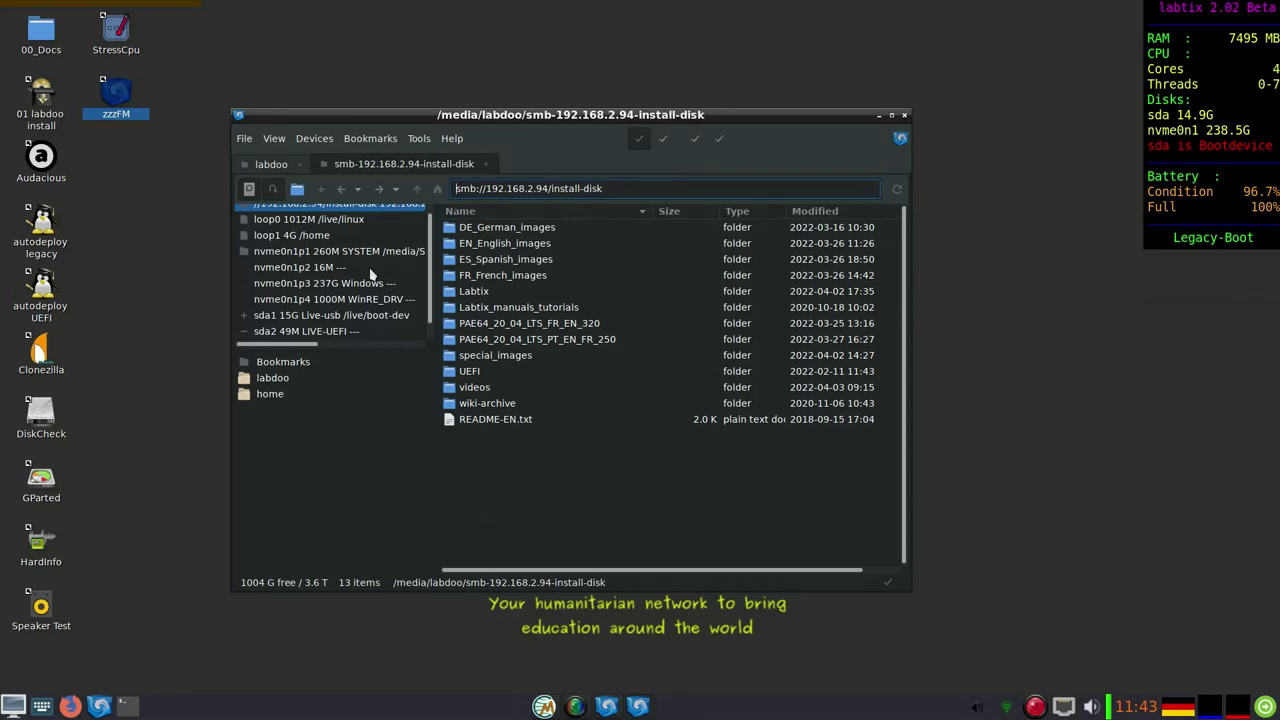
scroll(370, 275, "down", 1)
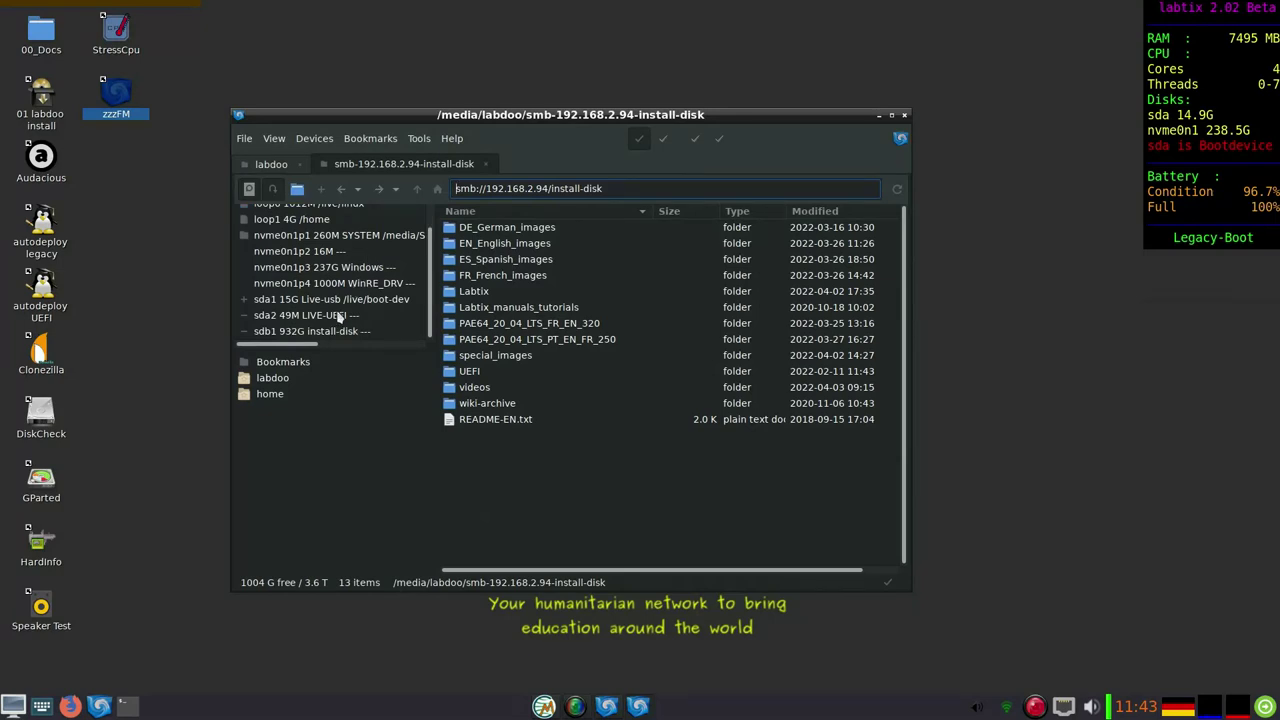
left_click(325, 331)
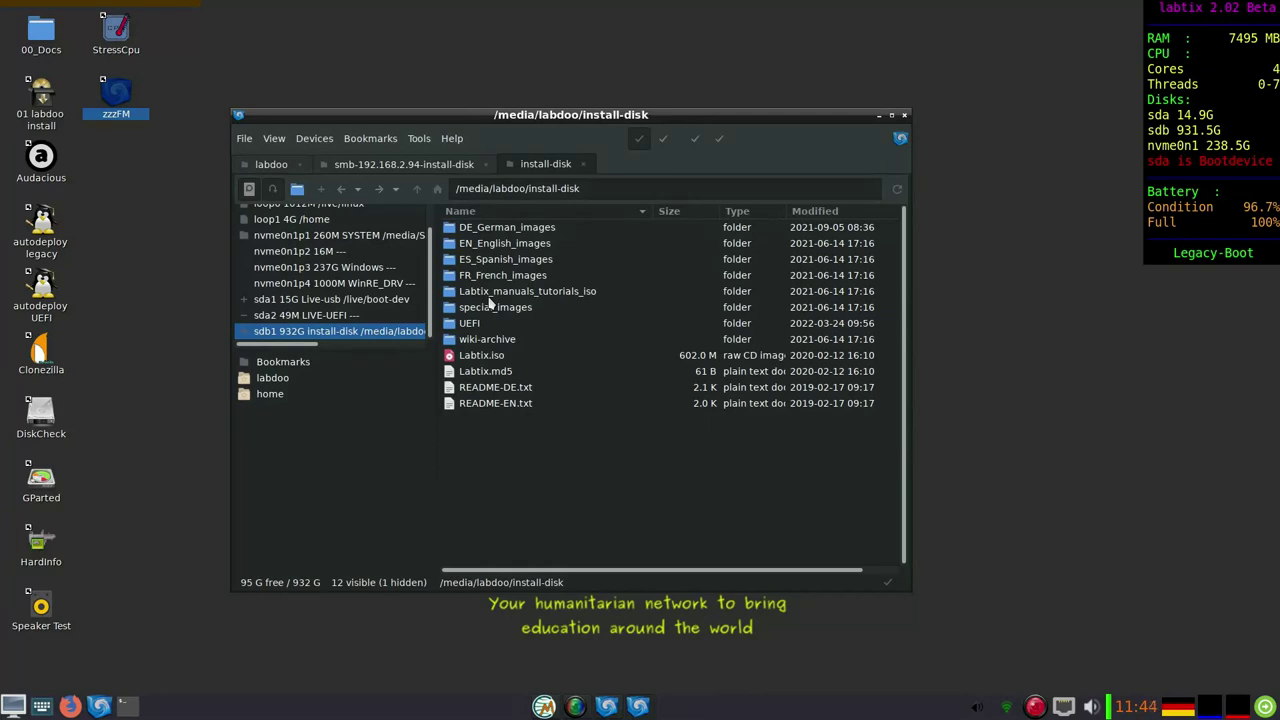
double_click(487, 244)
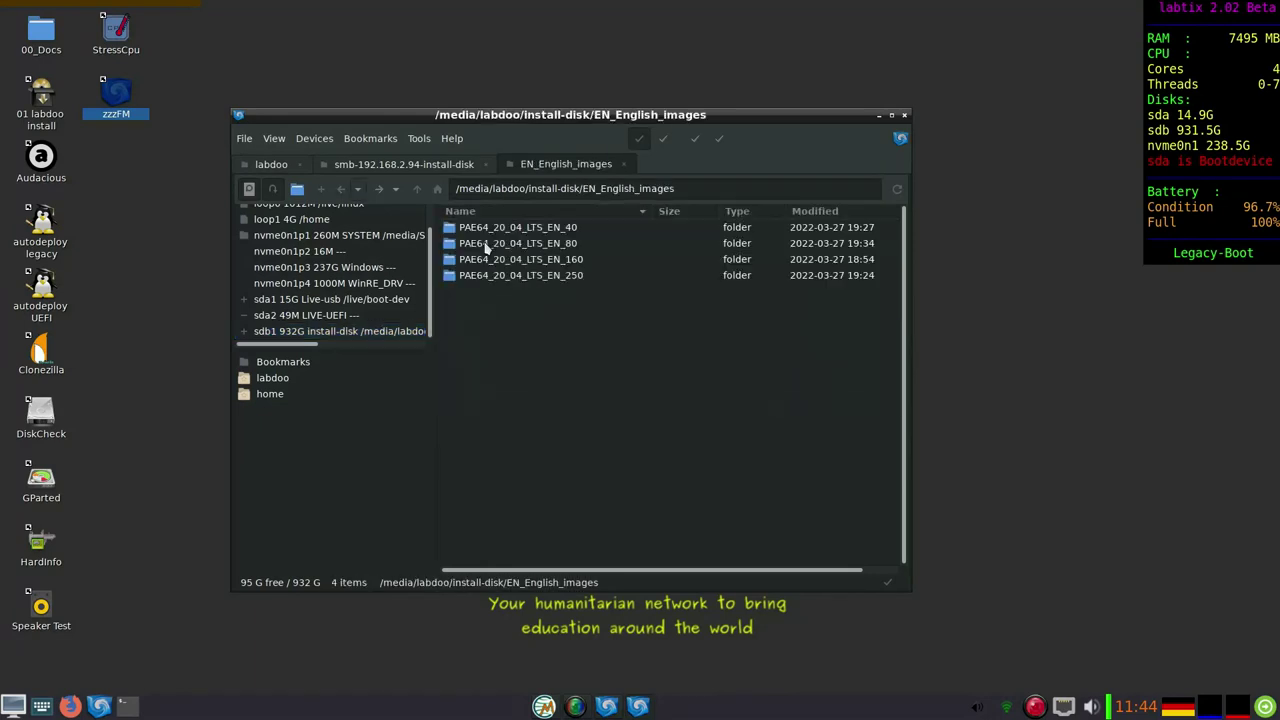
Step: Run labdoo-legacy-installer on the PAE64_20_04_LTS_EN_250 image folder with nvme0n1 as the target disk
right_click(525, 282)
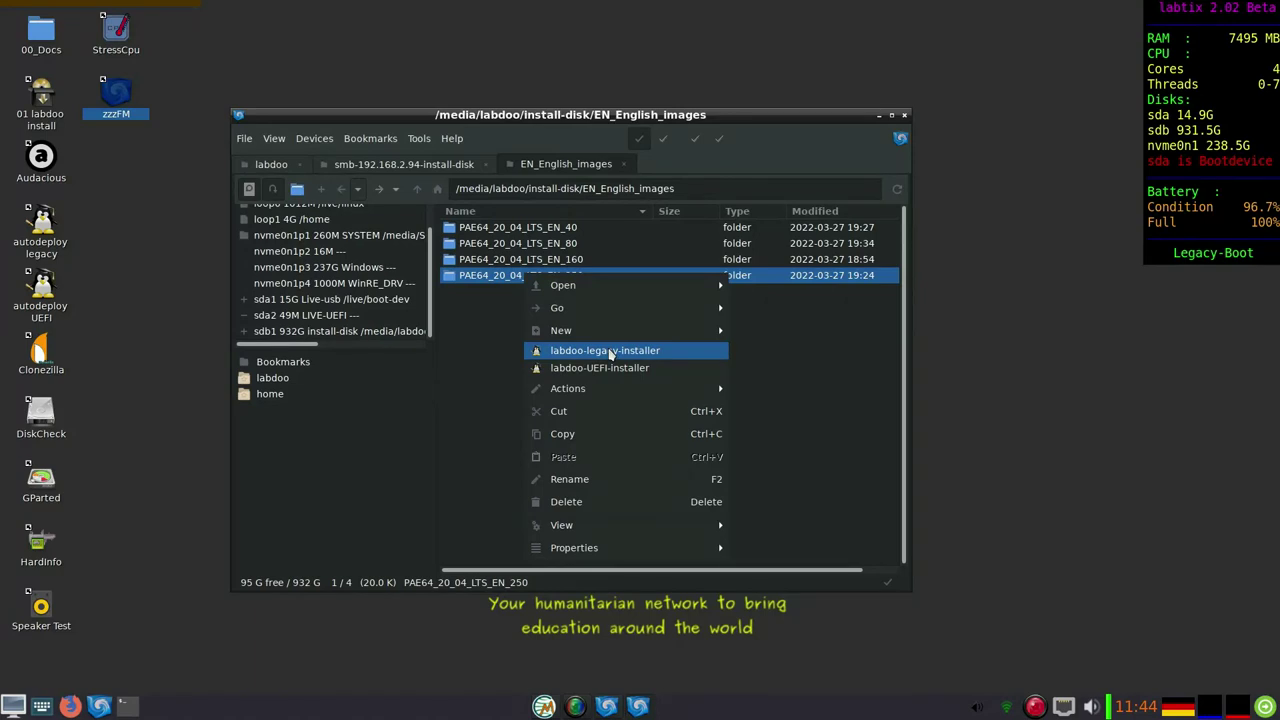
left_click(608, 354)
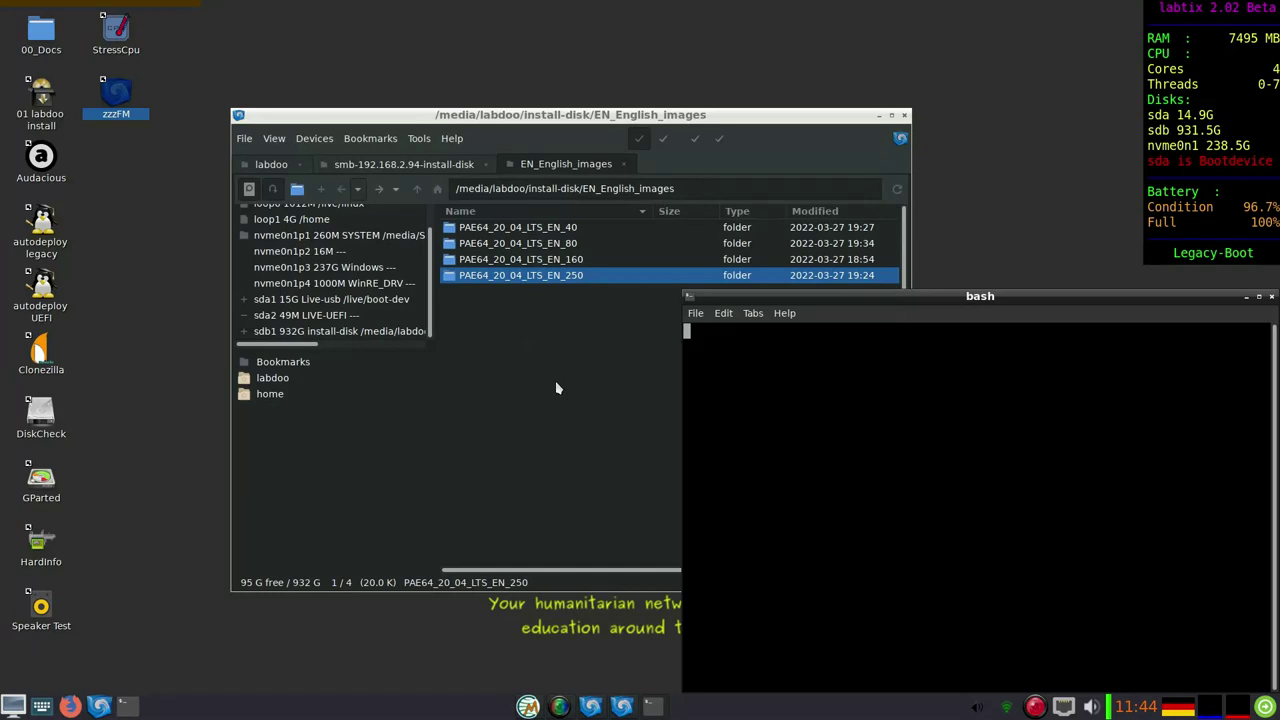
type("sda")
key("shift+Home")
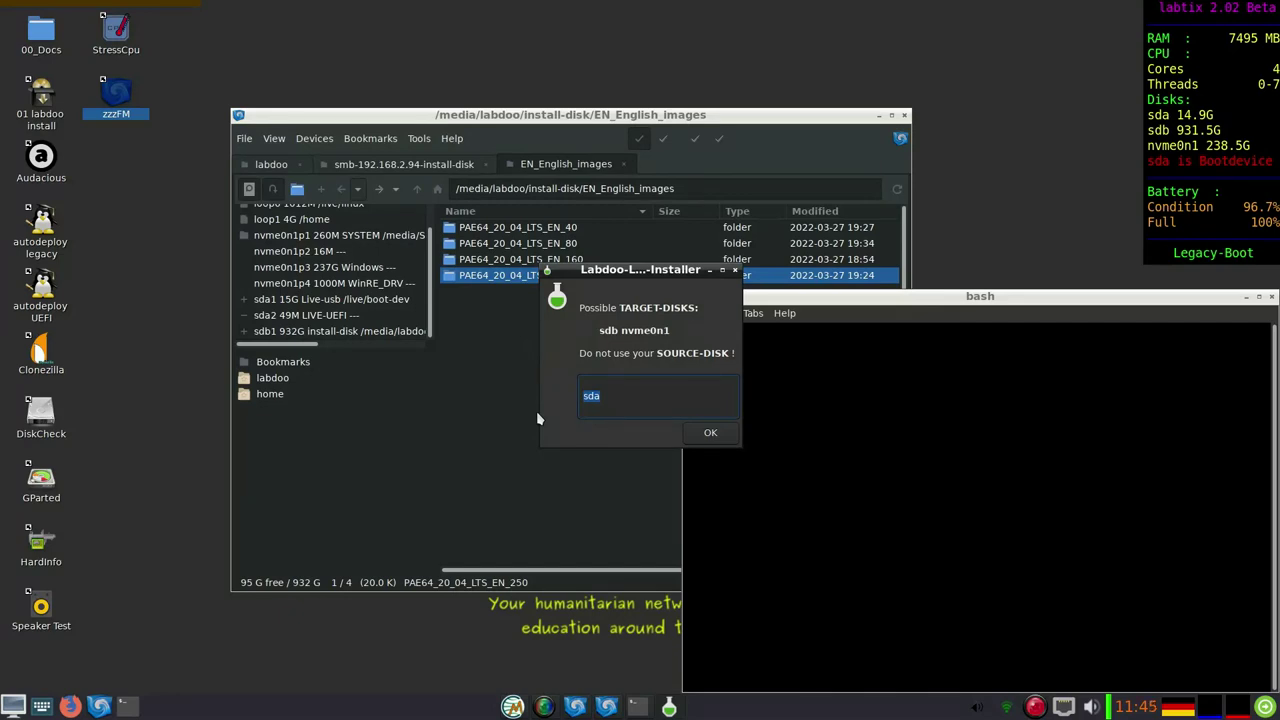
type("nvme0n1")
left_click(701, 434)
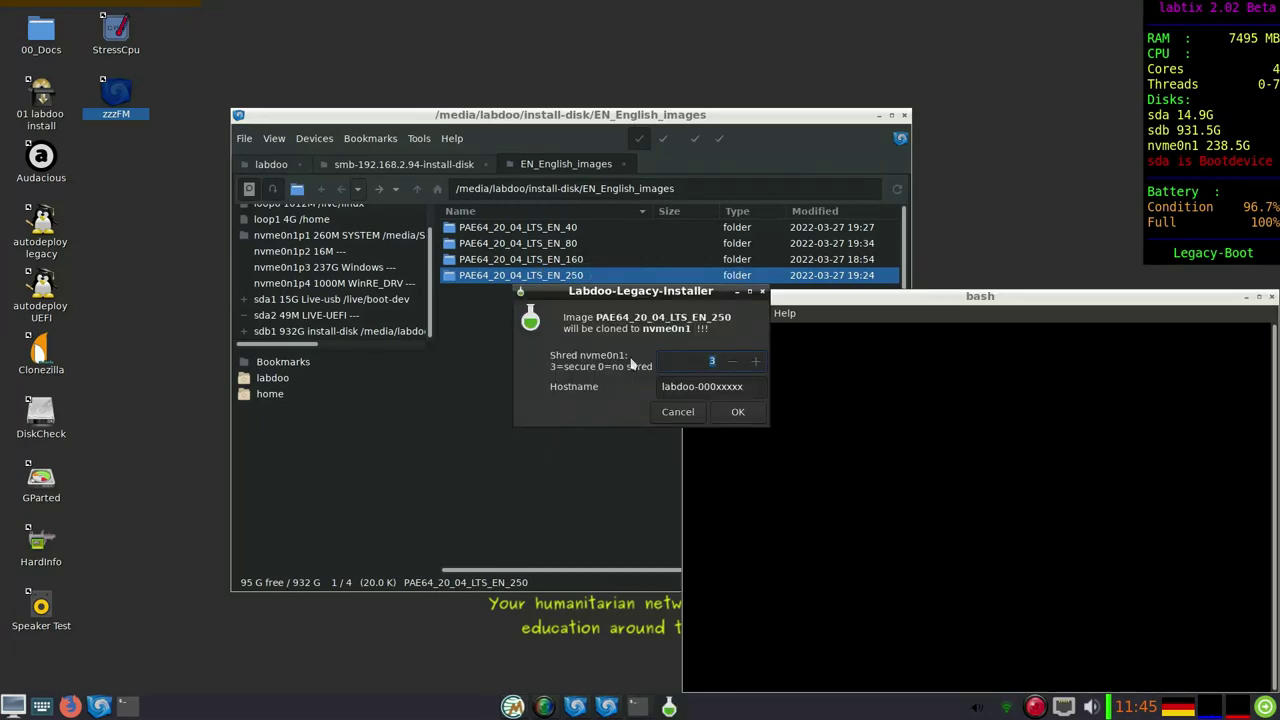
Step: Start cloning to nvme0n1 with the shred level at 3 and the hostname labdoo-000xxxxx
double_click(735, 365)
left_click_drag(718, 386, 745, 386)
left_click(736, 413)
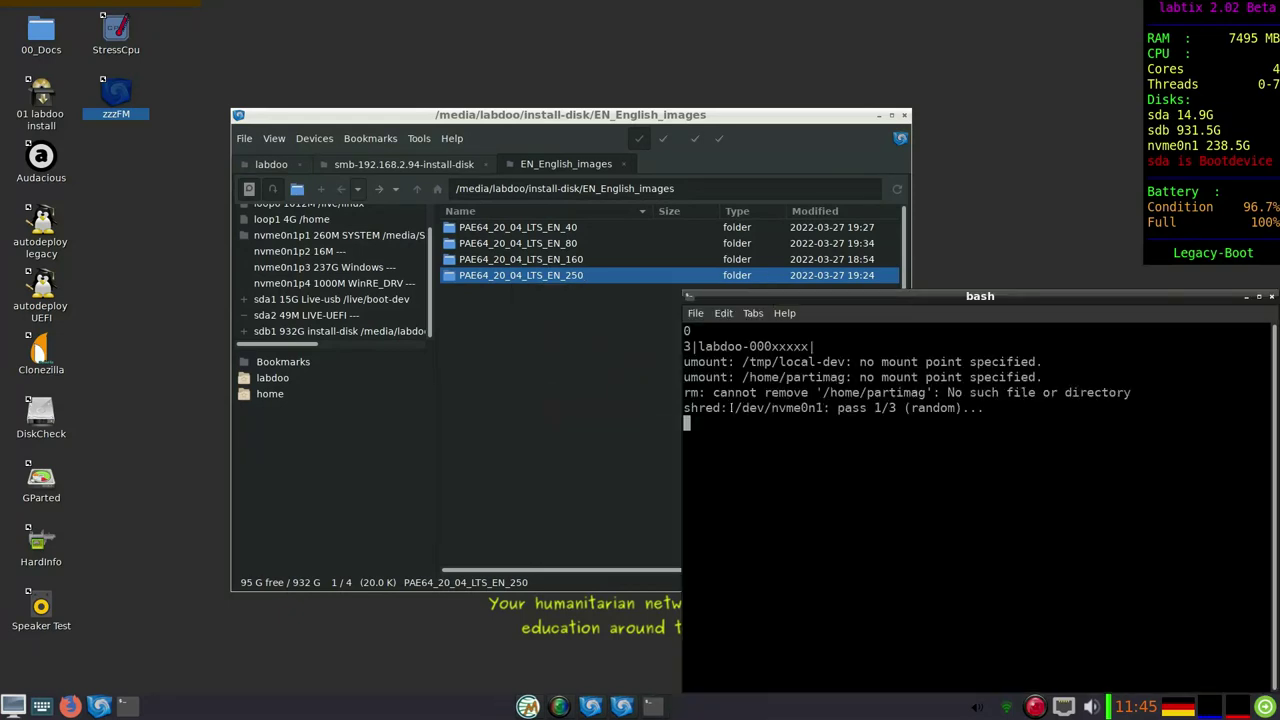